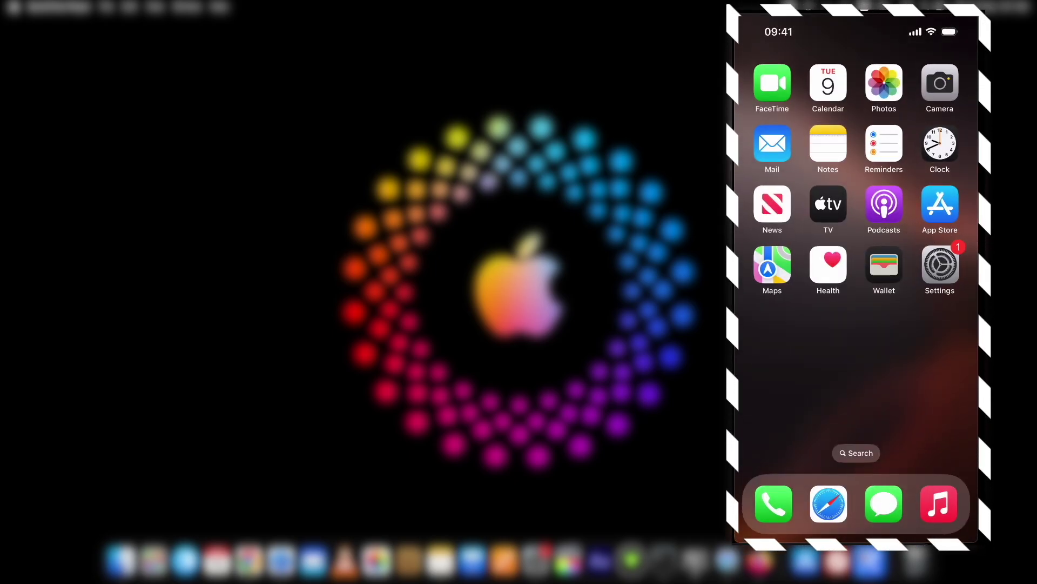
Bring up Safari, scroll through Apple's iOS 18 feature page, then minimize the browser
{"action": "left_click", "coordinate": [281, 561]}
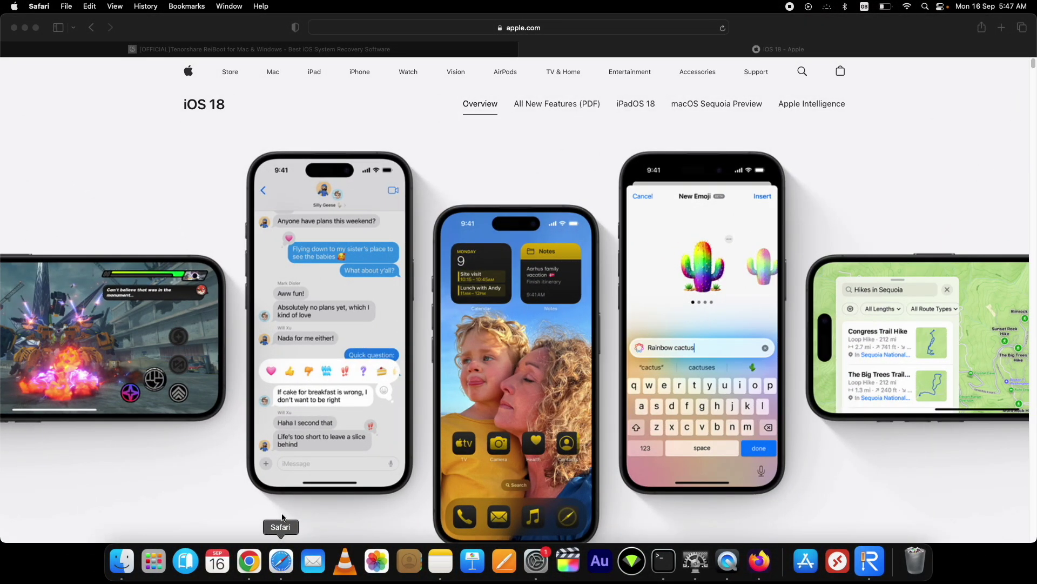
{"action": "scroll", "coordinate": [278, 240], "scroll_direction": "down", "scroll_amount": 6}
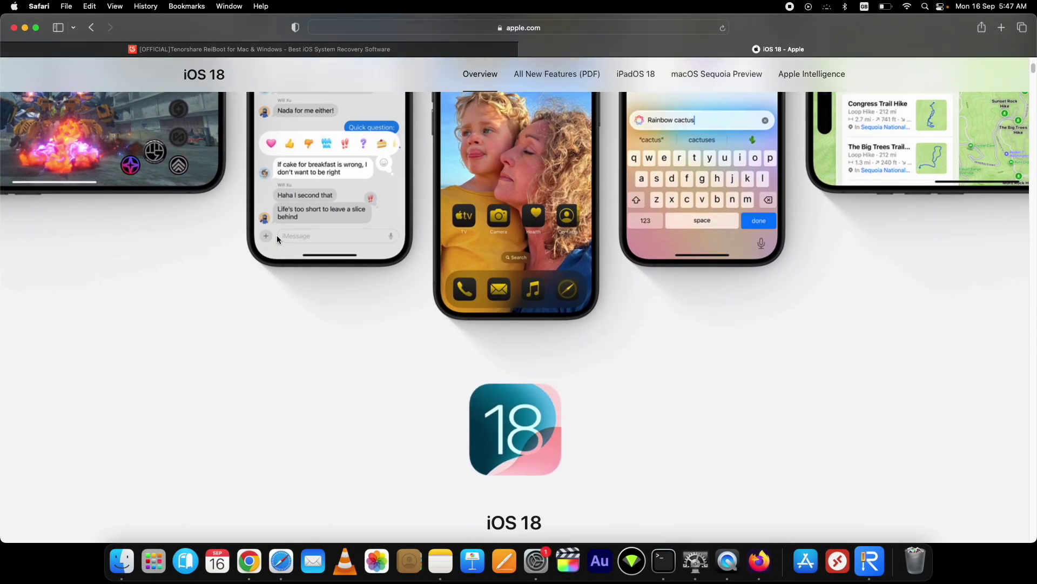
{"action": "scroll", "coordinate": [276, 239], "scroll_direction": "down", "scroll_amount": 8}
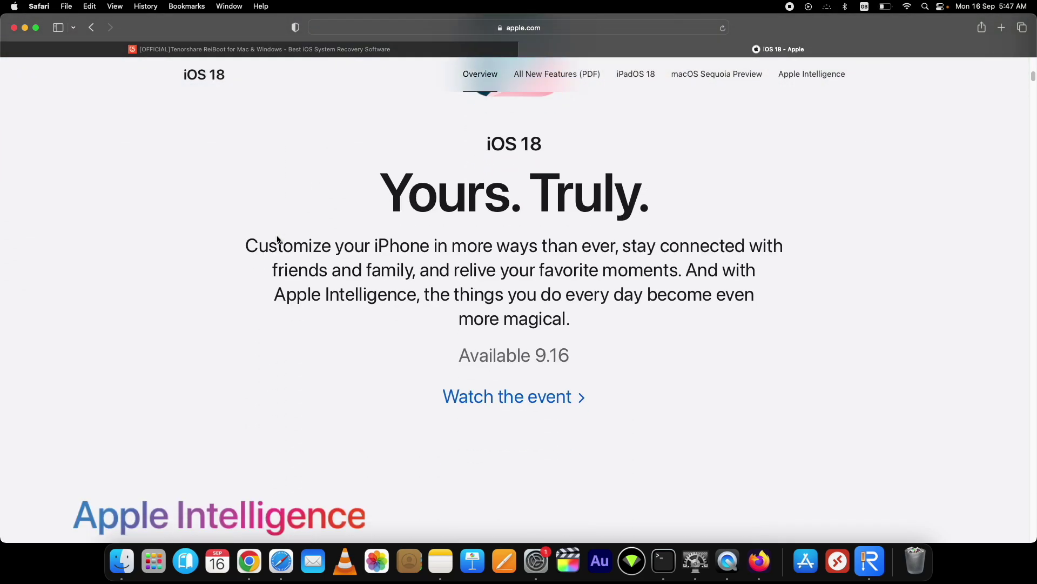
{"action": "scroll", "coordinate": [277, 239], "scroll_direction": "down", "scroll_amount": 2}
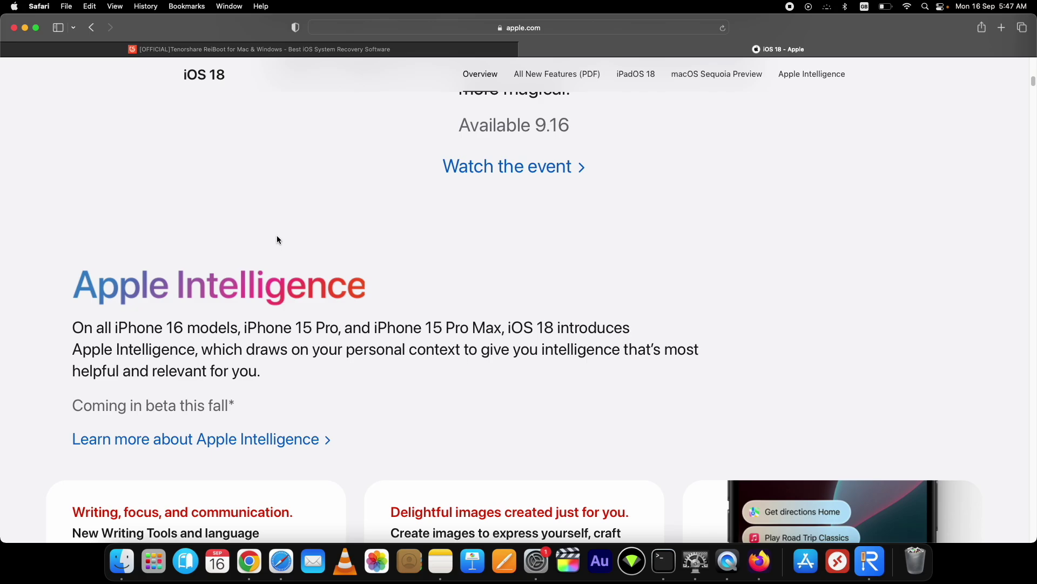
{"action": "scroll", "coordinate": [276, 239], "scroll_direction": "down", "scroll_amount": 10}
{"action": "scroll", "coordinate": [277, 240], "scroll_direction": "down", "scroll_amount": 8}
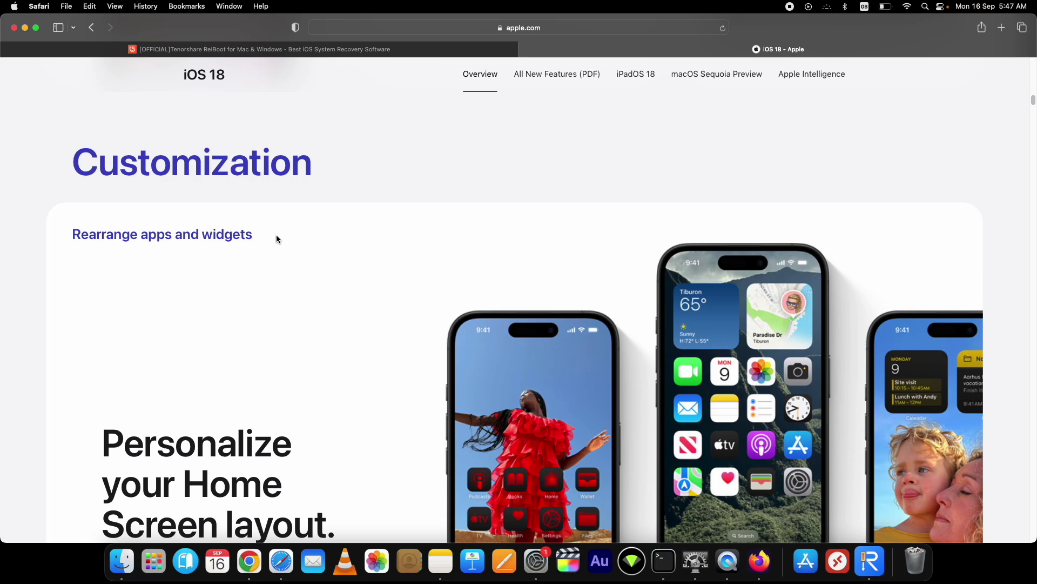
{"action": "scroll", "coordinate": [277, 238], "scroll_direction": "down", "scroll_amount": 6}
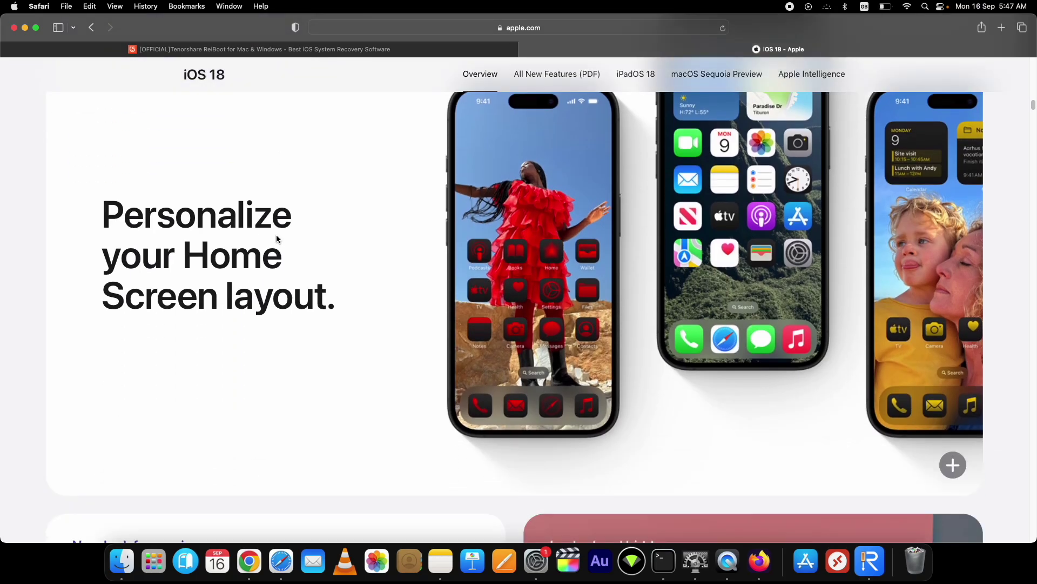
{"action": "scroll", "coordinate": [277, 236], "scroll_direction": "down", "scroll_amount": 5}
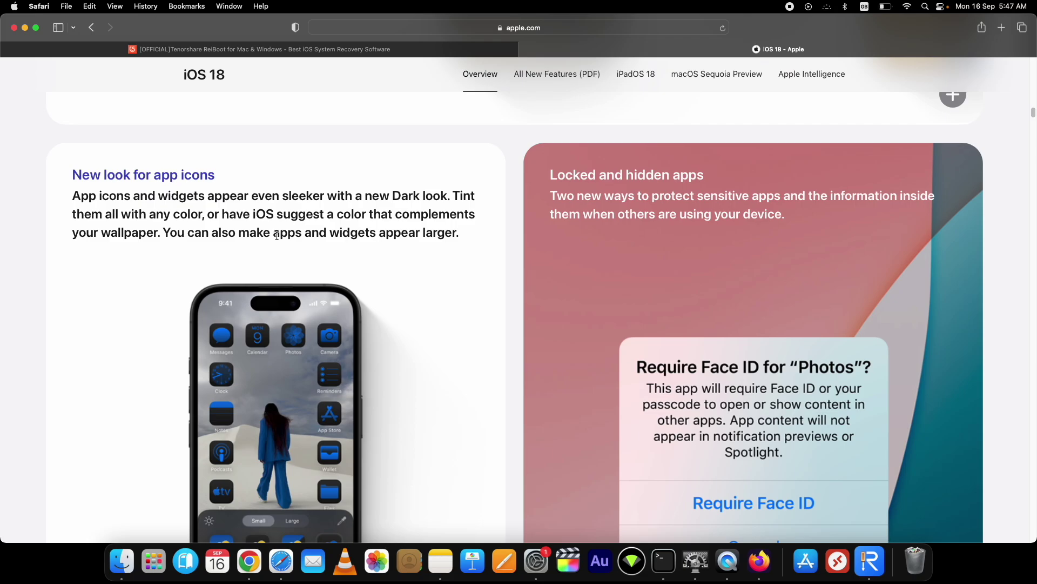
{"action": "scroll", "coordinate": [277, 236], "scroll_direction": "down", "scroll_amount": 12}
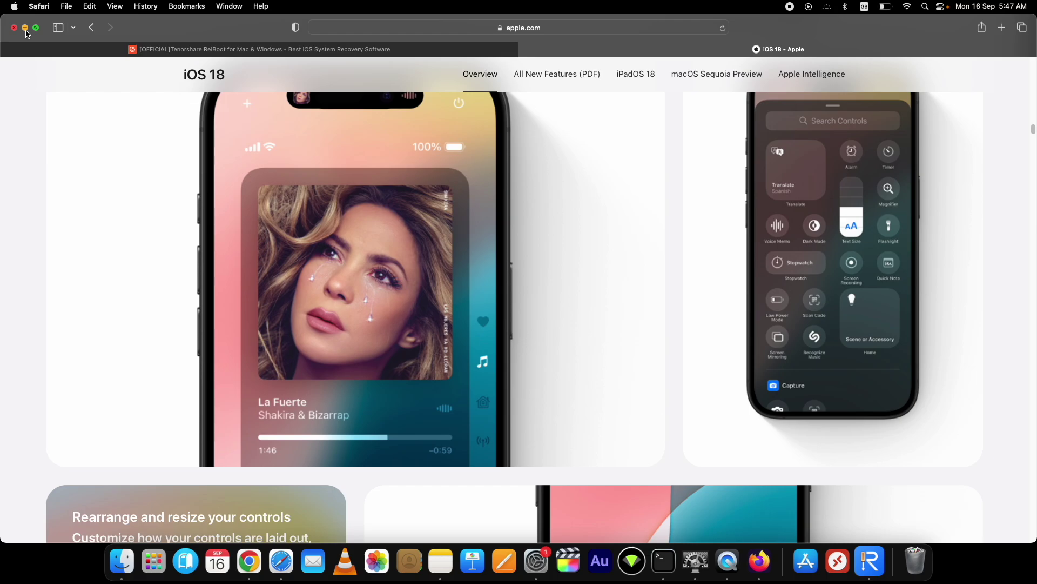
{"action": "left_click", "coordinate": [25, 28]}
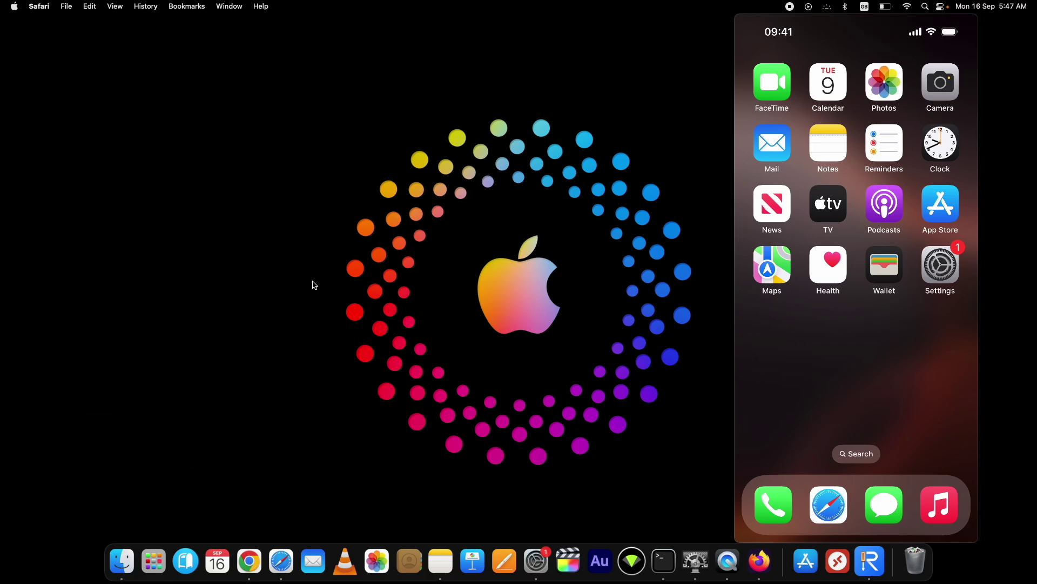
Switch to the Tenorshare ReiBoot tab, scroll through its feature page, then minimize Safari
{"action": "left_click", "coordinate": [288, 575]}
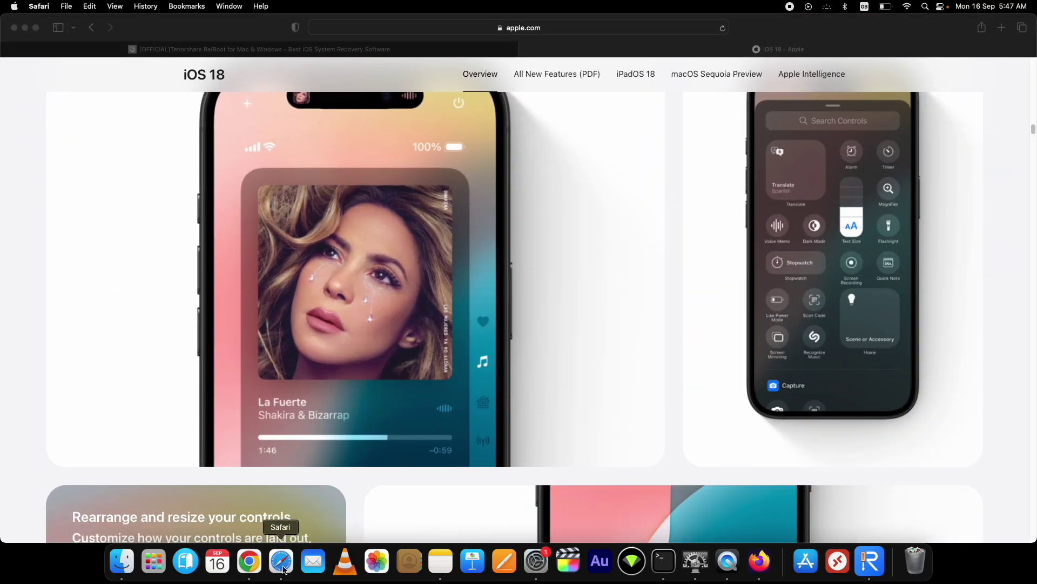
{"action": "left_click", "coordinate": [194, 52]}
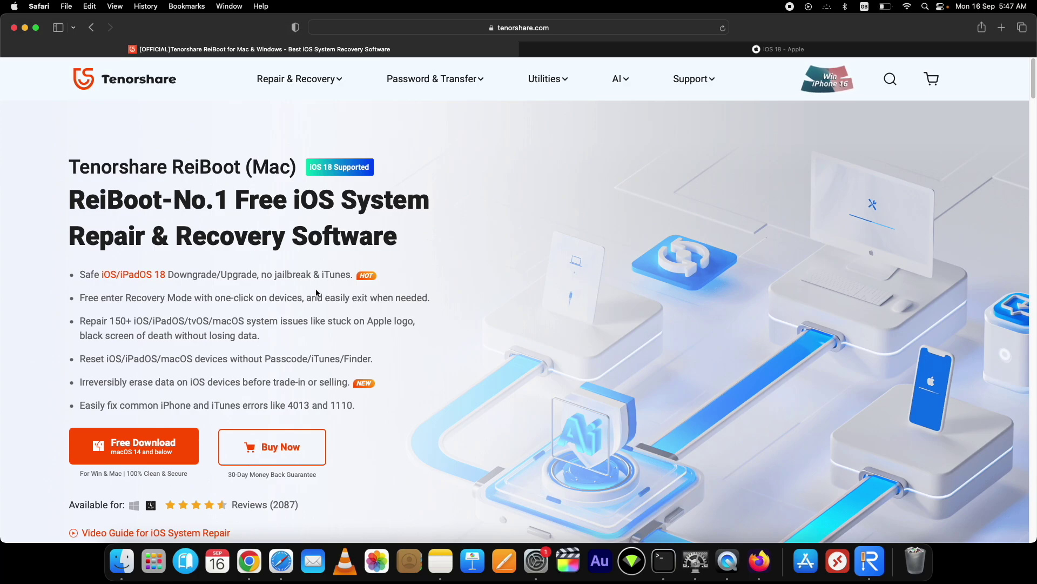
{"action": "scroll", "coordinate": [309, 318], "scroll_direction": "down", "scroll_amount": 5}
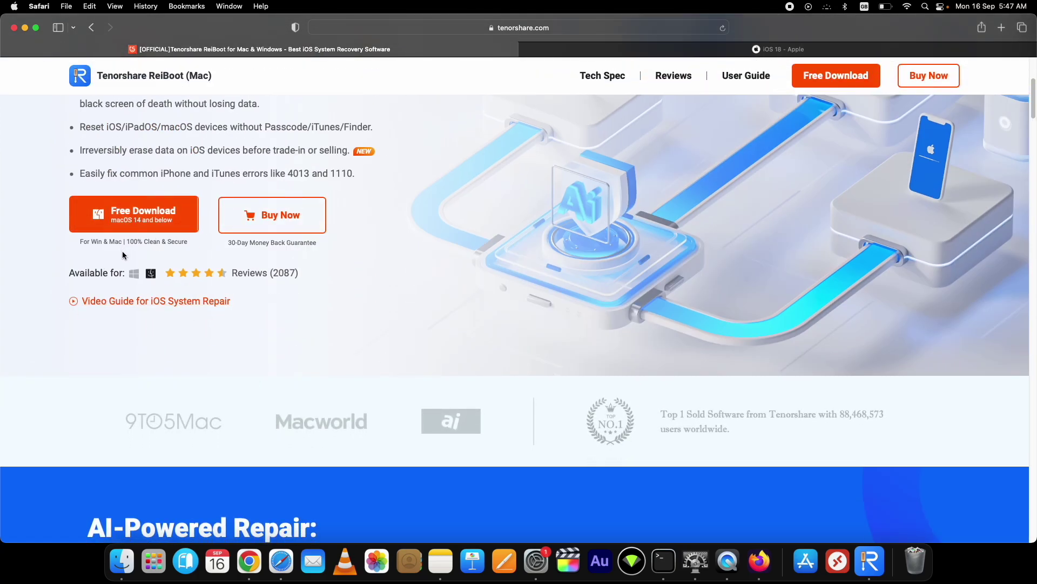
{"action": "scroll", "coordinate": [122, 251], "scroll_direction": "down", "scroll_amount": 8}
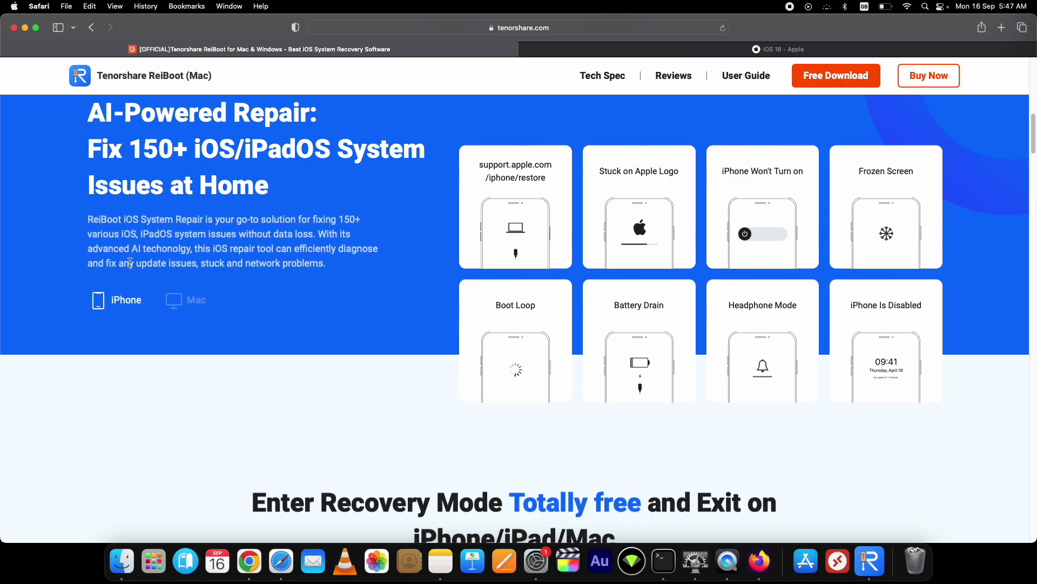
{"action": "scroll", "coordinate": [132, 259], "scroll_direction": "down", "scroll_amount": 5}
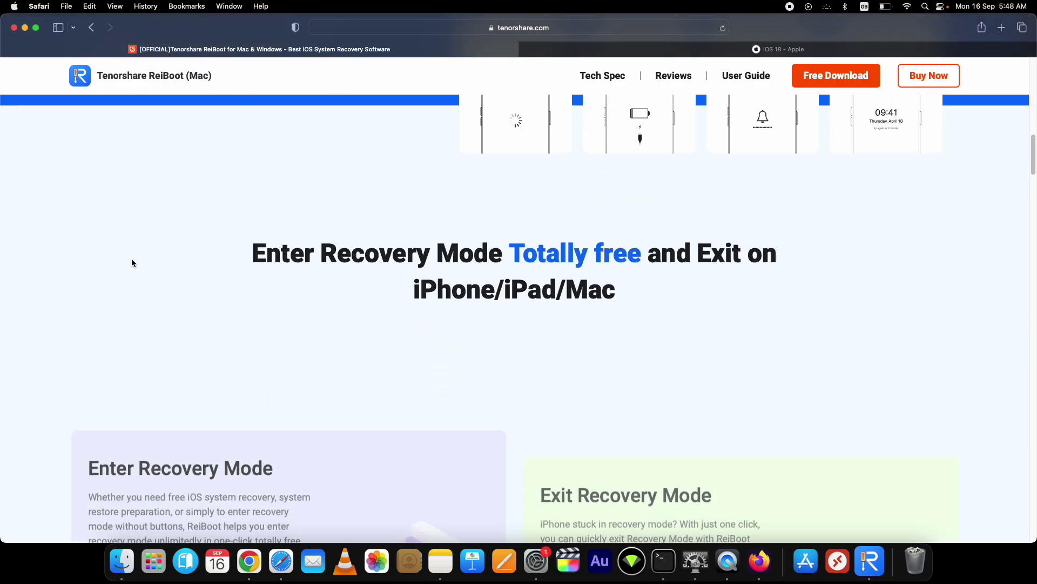
{"action": "scroll", "coordinate": [131, 262], "scroll_direction": "down", "scroll_amount": 1}
{"action": "scroll", "coordinate": [132, 263], "scroll_direction": "down", "scroll_amount": 7}
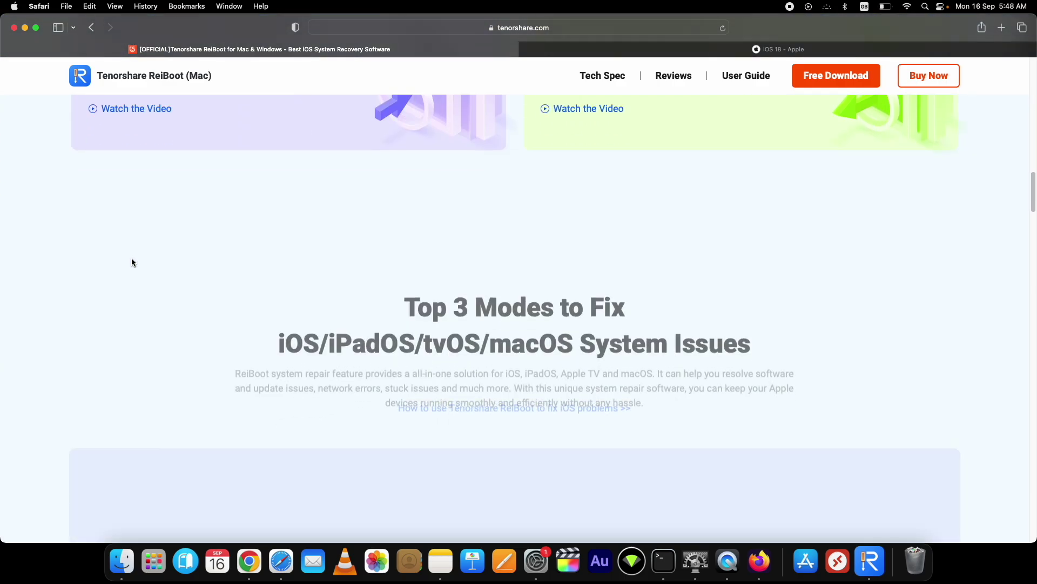
{"action": "scroll", "coordinate": [131, 262], "scroll_direction": "down", "scroll_amount": 10}
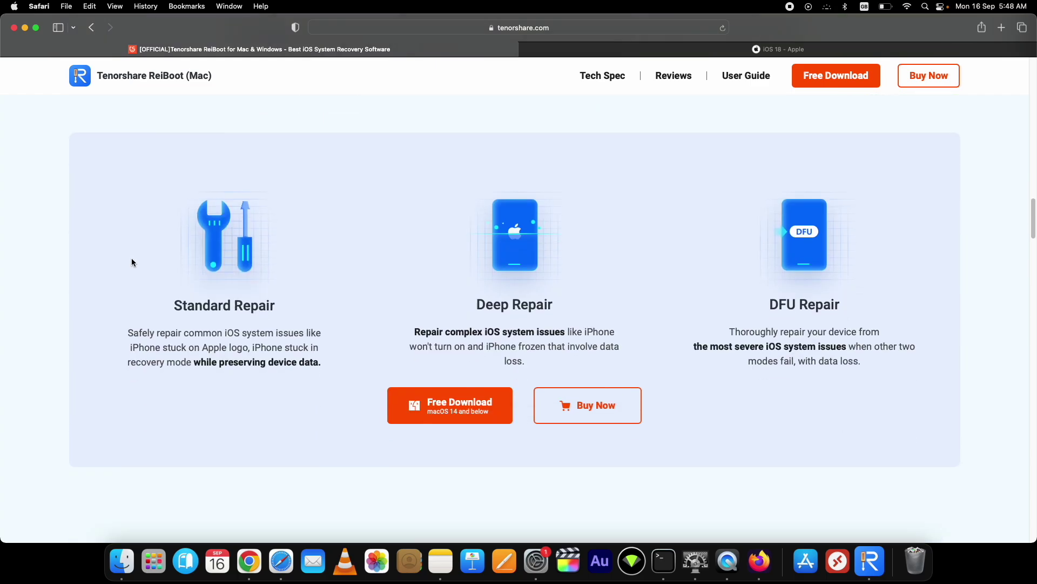
{"action": "scroll", "coordinate": [104, 137], "scroll_direction": "down", "scroll_amount": 2}
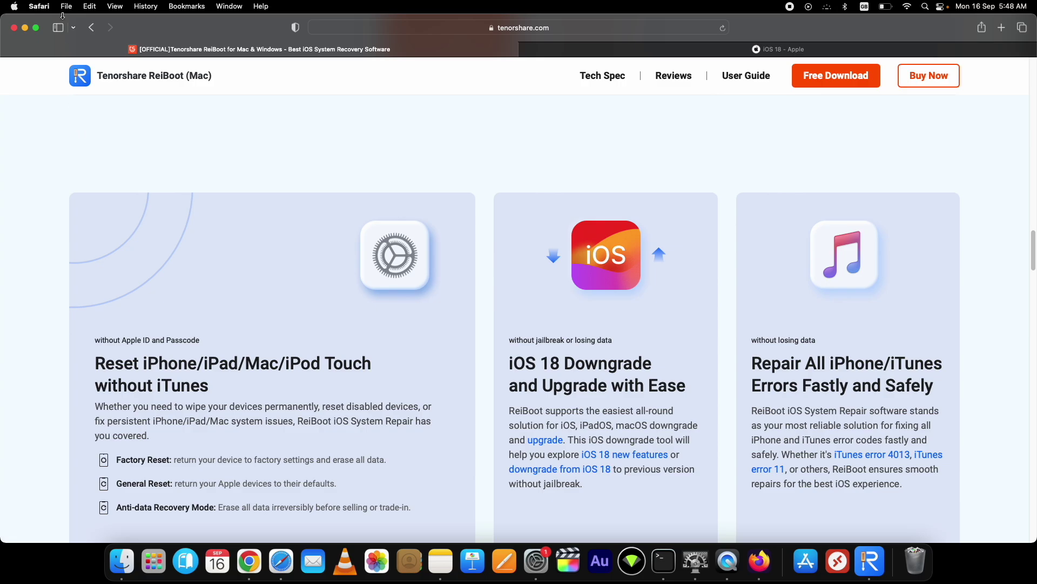
{"action": "left_click", "coordinate": [25, 27]}
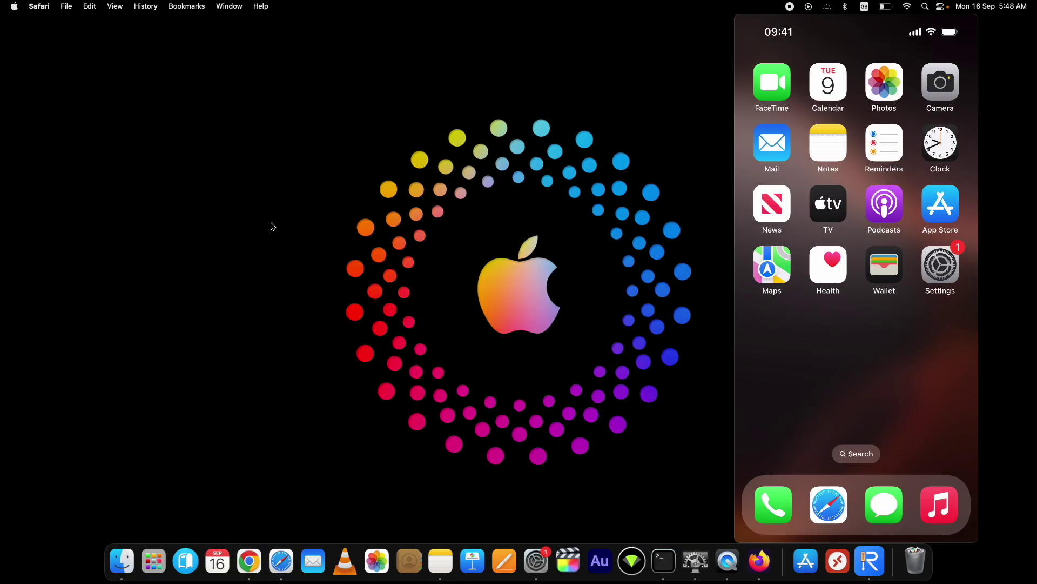
Launch ReiBoot, reposition its window, and choose Downgrade (Data Loss) under iOS Upgrade/Downgrade
{"action": "left_click", "coordinate": [869, 560]}
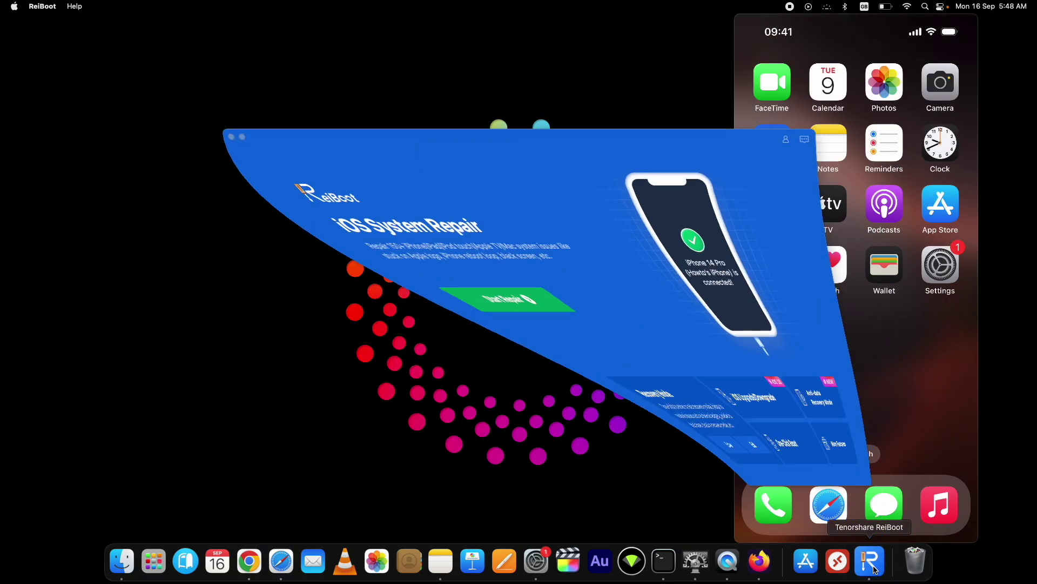
{"action": "left_click_drag", "start_coordinate": [648, 138], "coordinate": [530, 115]}
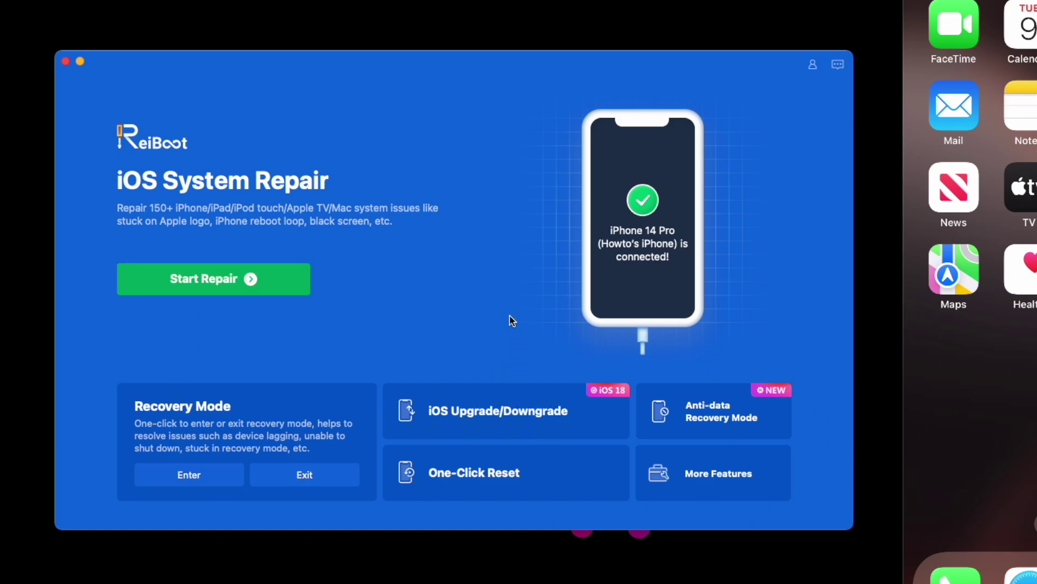
{"action": "left_click", "coordinate": [514, 297]}
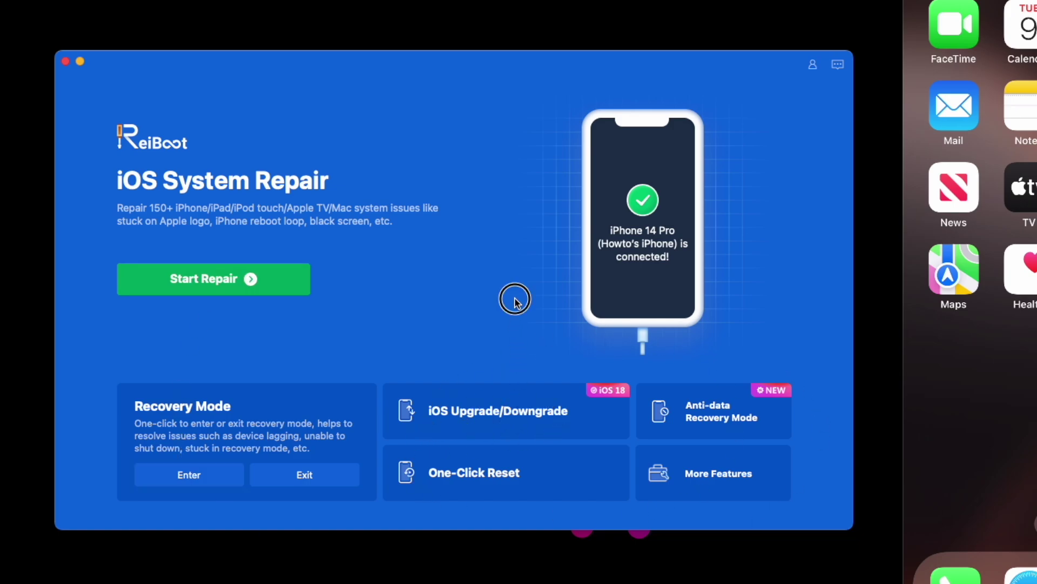
{"action": "left_click", "coordinate": [502, 428]}
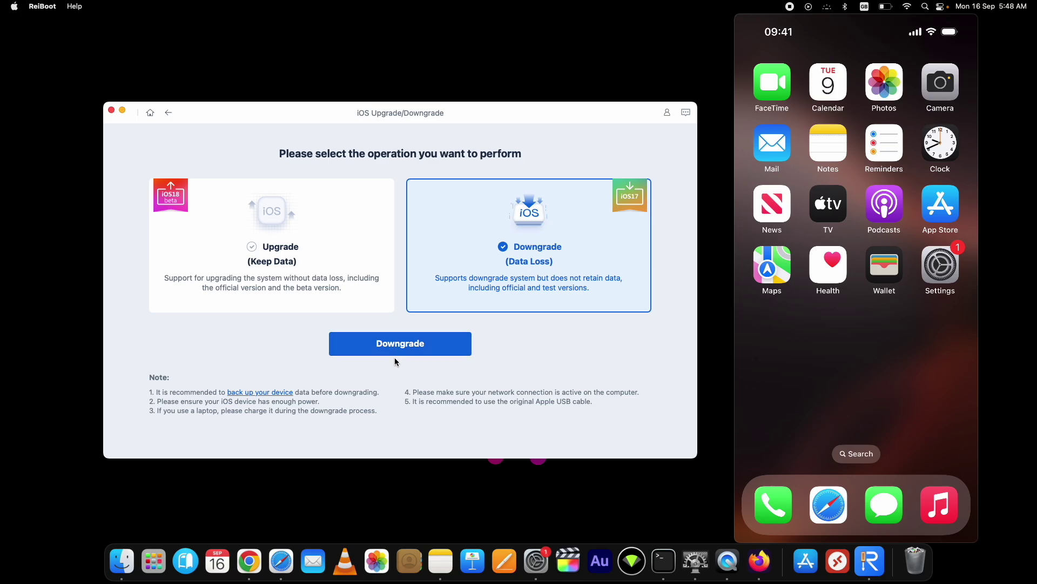
Start the downgrade and pick iOS 17.6.1 from the firmware Version list
{"action": "left_click", "coordinate": [415, 349]}
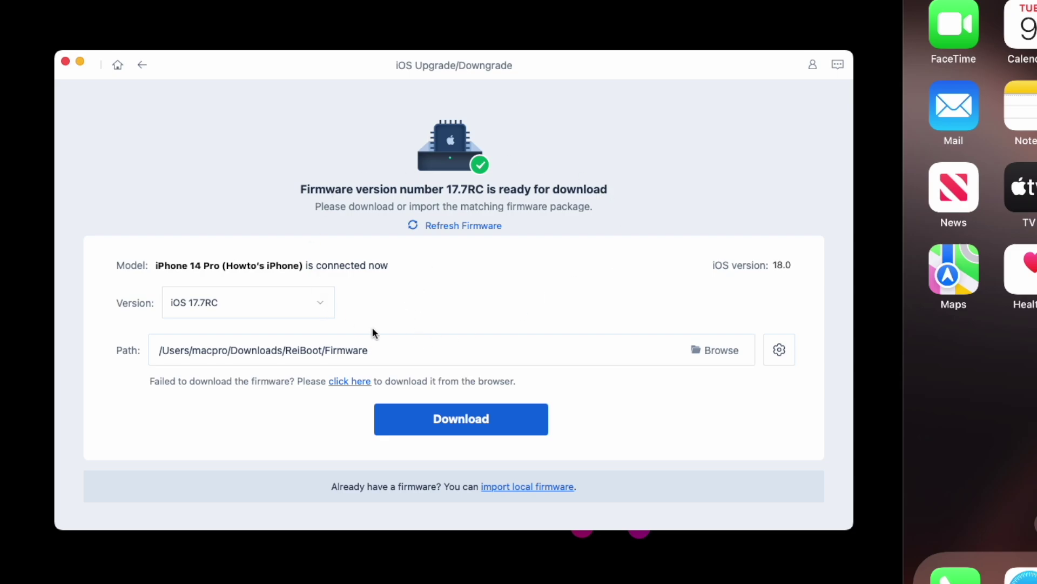
{"action": "left_click", "coordinate": [307, 305]}
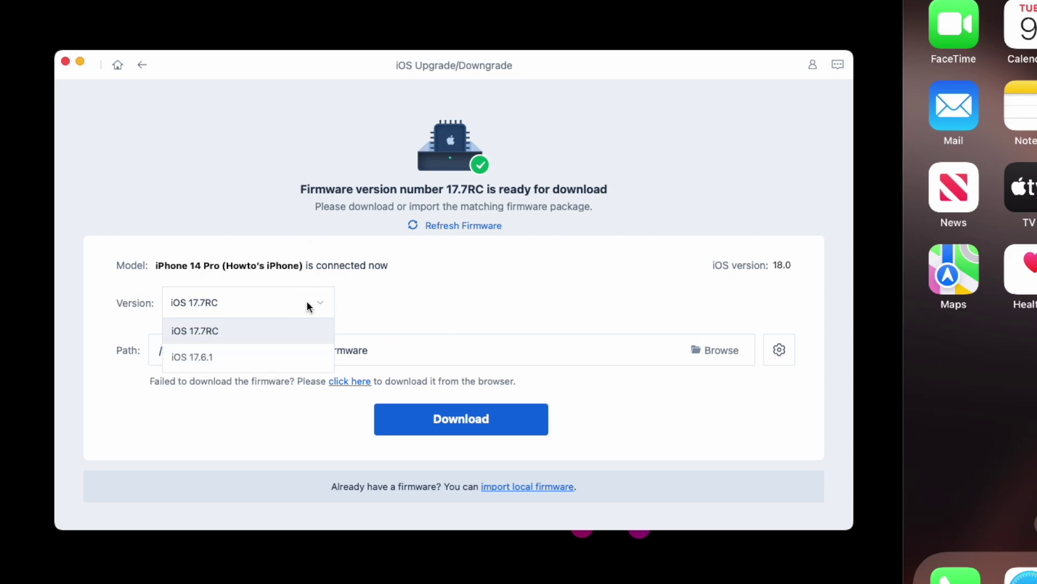
{"action": "left_click", "coordinate": [179, 363]}
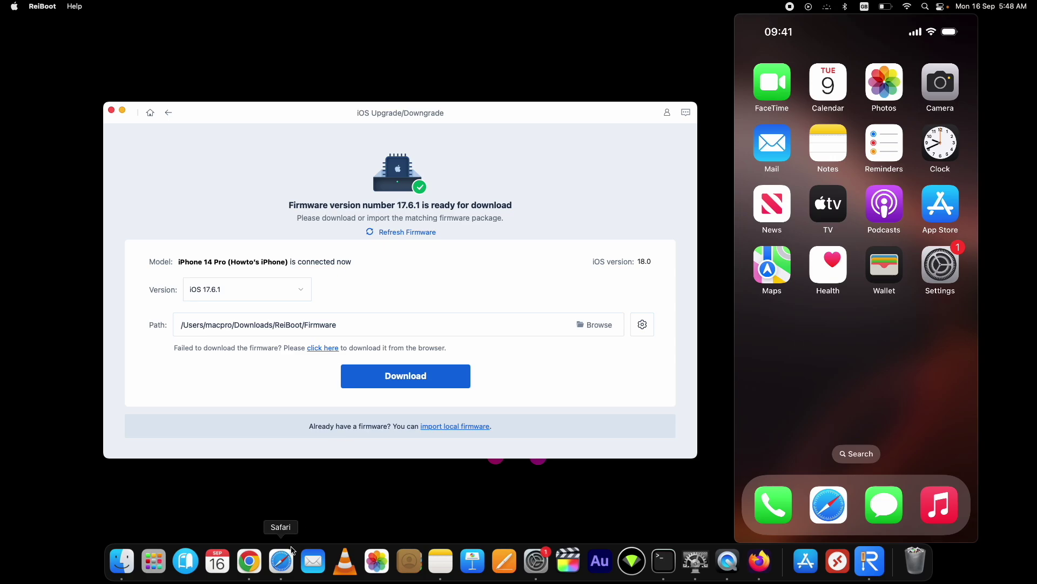
Load ipsw.me in Safari's iOS 18 tab
{"action": "left_click", "coordinate": [283, 563]}
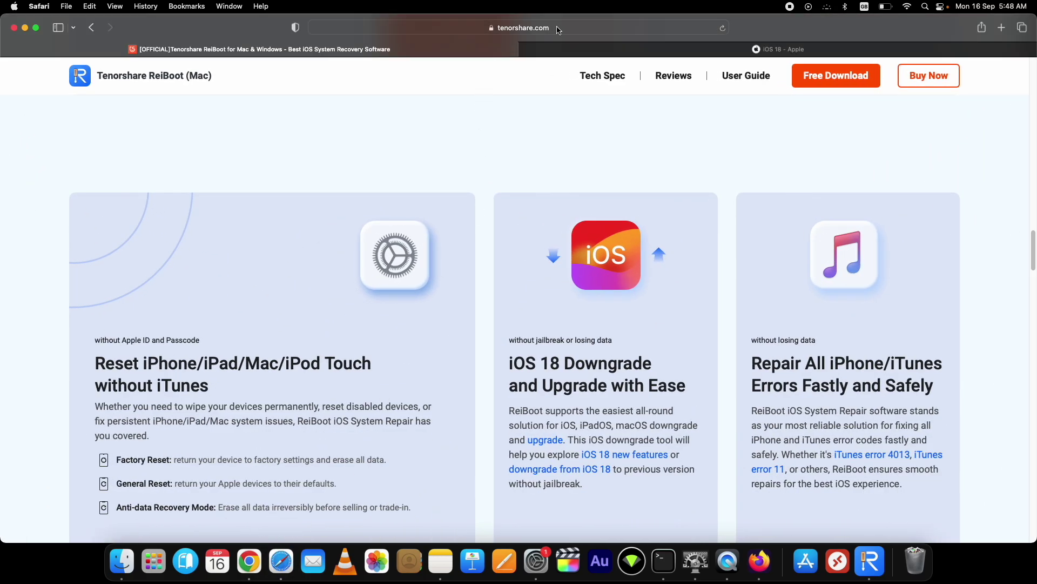
{"action": "left_click", "coordinate": [603, 49]}
{"action": "left_click", "coordinate": [592, 28]}
{"action": "type", "text": "ipsw.me"}
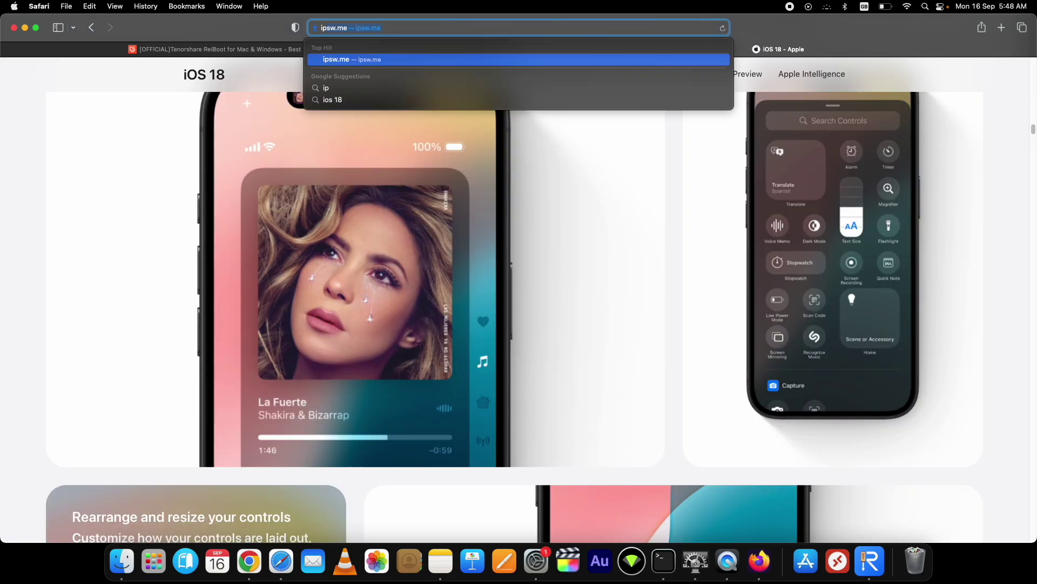
{"action": "key", "text": "Return"}
Find the iOS 17.6.1 (21G93) firmware for iPhone 14 Pro on ipsw.me, then minimise Safari
{"action": "scroll", "coordinate": [447, 449], "scroll_direction": "down", "scroll_amount": 5}
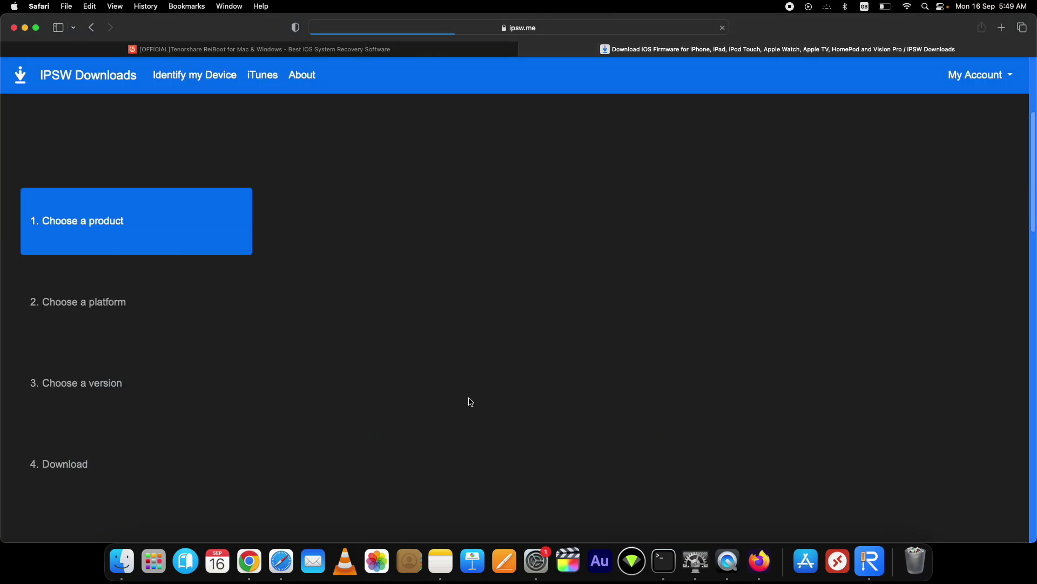
{"action": "left_click", "coordinate": [177, 391]}
{"action": "scroll", "coordinate": [459, 389], "scroll_direction": "down", "scroll_amount": 5}
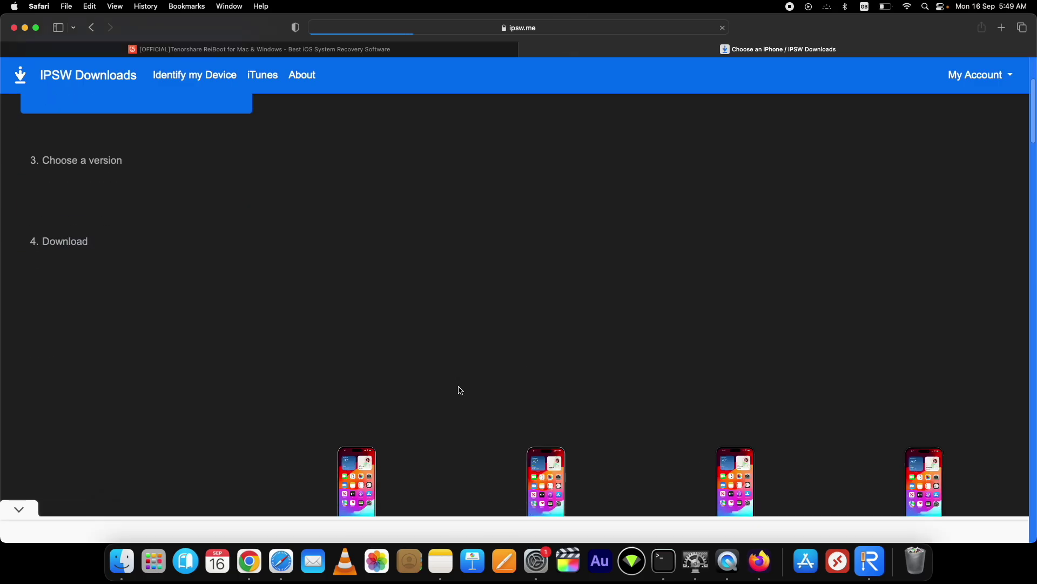
{"action": "left_click", "coordinate": [534, 364]}
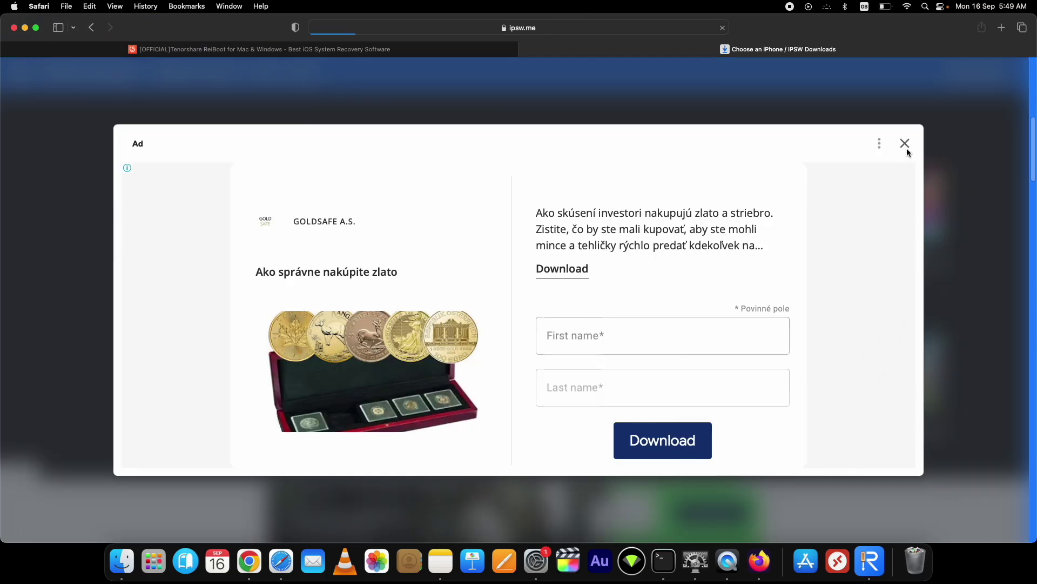
{"action": "left_click", "coordinate": [903, 144]}
{"action": "scroll", "coordinate": [448, 278], "scroll_direction": "down", "scroll_amount": 1}
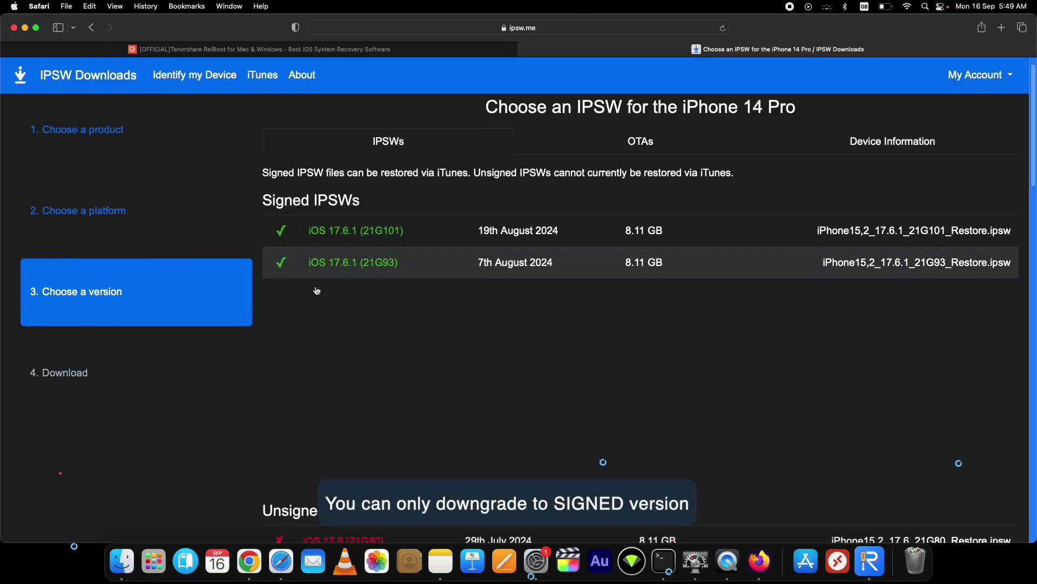
{"action": "left_click", "coordinate": [371, 263]}
{"action": "scroll", "coordinate": [566, 257], "scroll_direction": "down", "scroll_amount": 10}
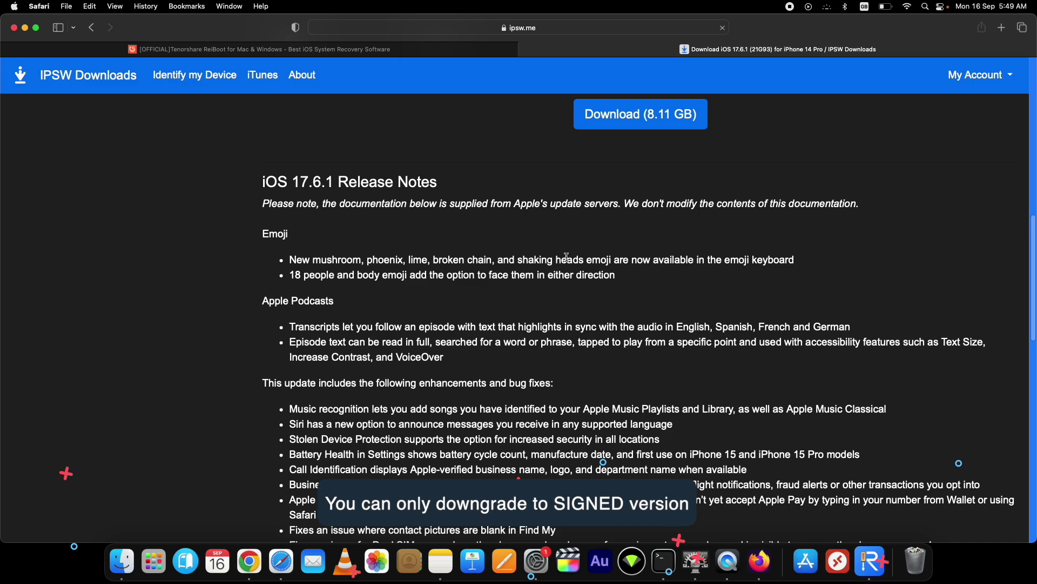
{"action": "left_click", "coordinate": [25, 28]}
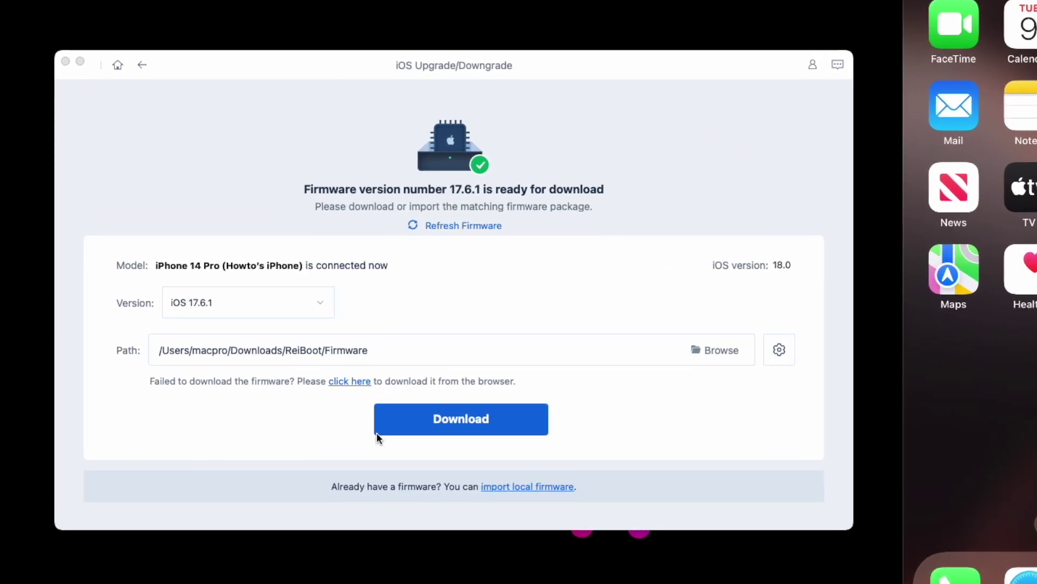
Import the local iPhone 14 Pro Restore.ipsw firmware found by searching 'ips', then start downgrading
{"action": "left_click", "coordinate": [520, 485]}
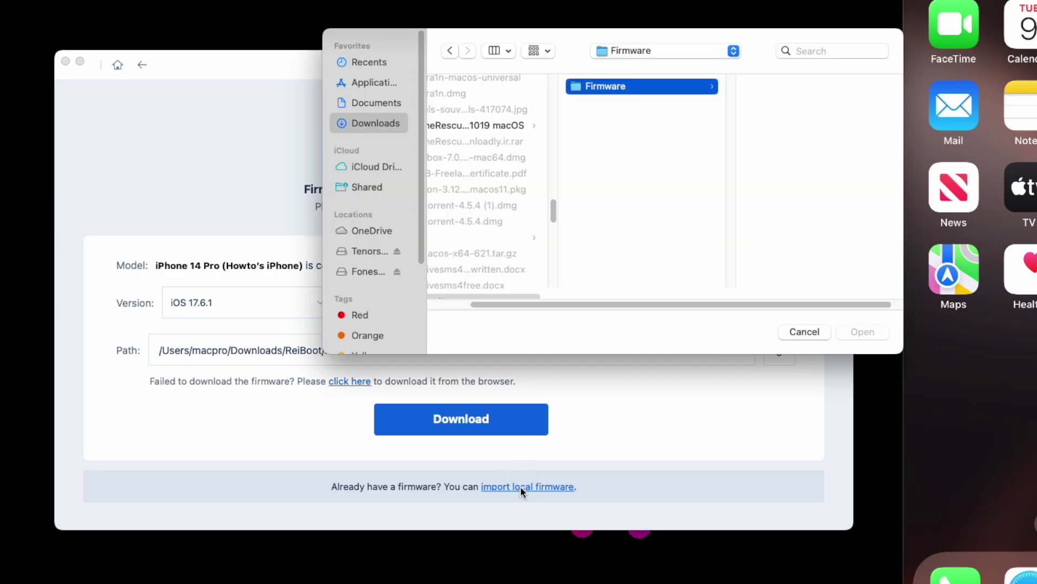
{"action": "type", "text": "ips"}
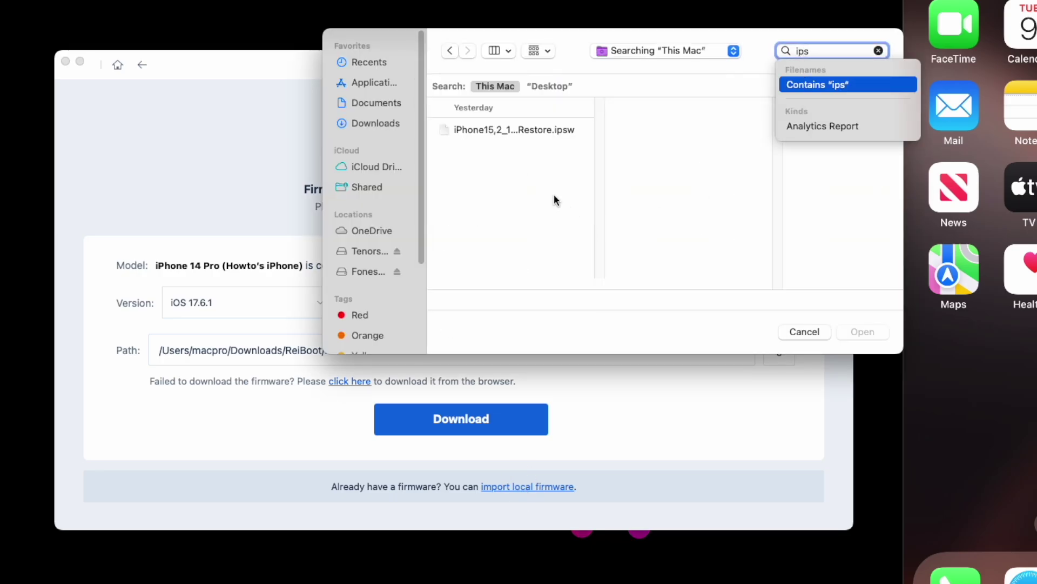
{"action": "left_click", "coordinate": [521, 131]}
{"action": "left_click", "coordinate": [859, 333]}
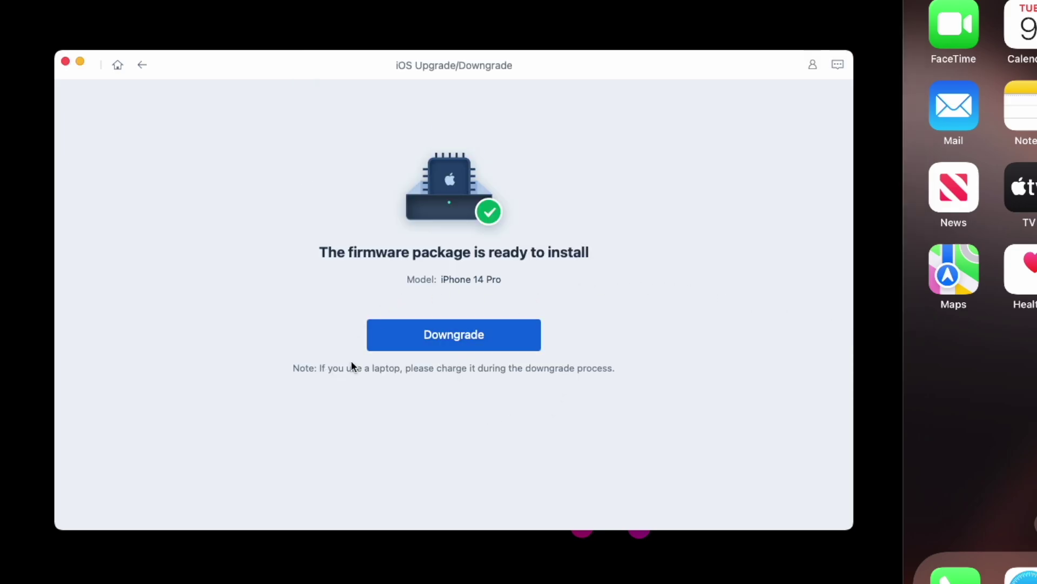
{"action": "left_click", "coordinate": [480, 338]}
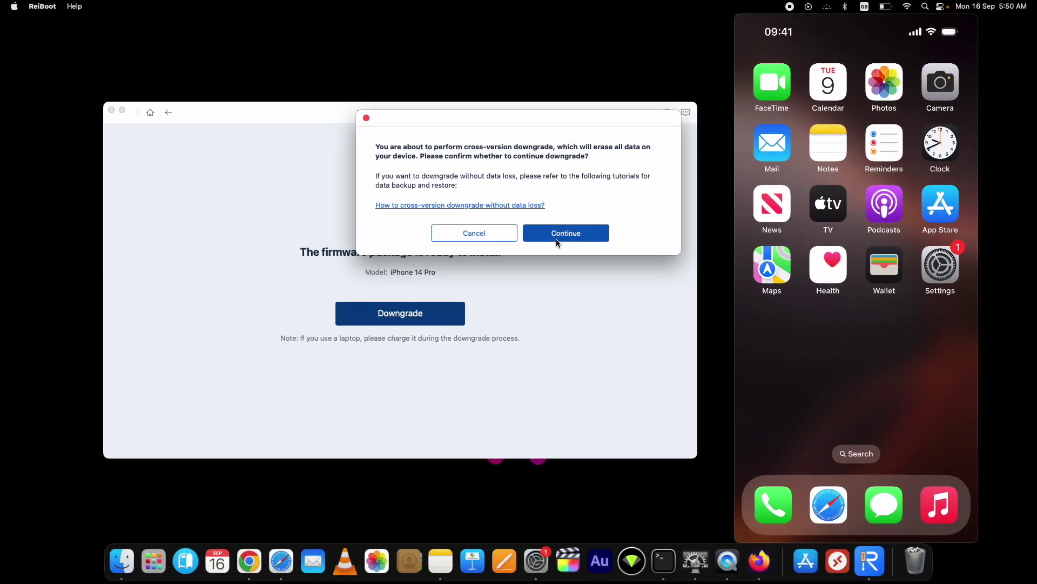
Confirm the data-erasing downgrade with Continue, then bring up the YouTube tutorial in Firefox
{"action": "left_click", "coordinate": [670, 232]}
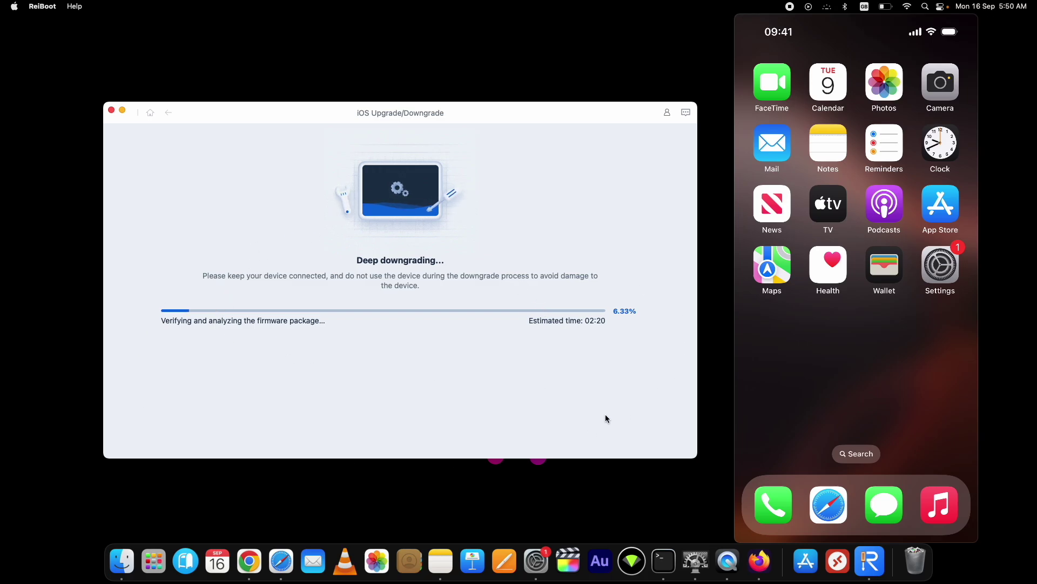
{"action": "left_click", "coordinate": [759, 562]}
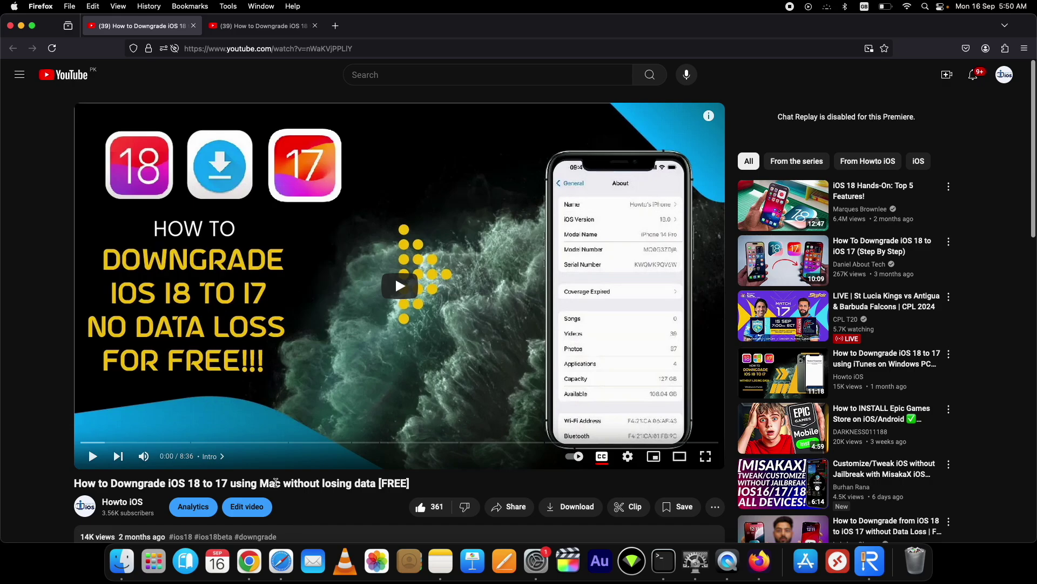
Highlight the end of the YouTube video title, then scroll once the downgrade reports success
{"action": "left_click_drag", "start_coordinate": [283, 488], "coordinate": [388, 477]}
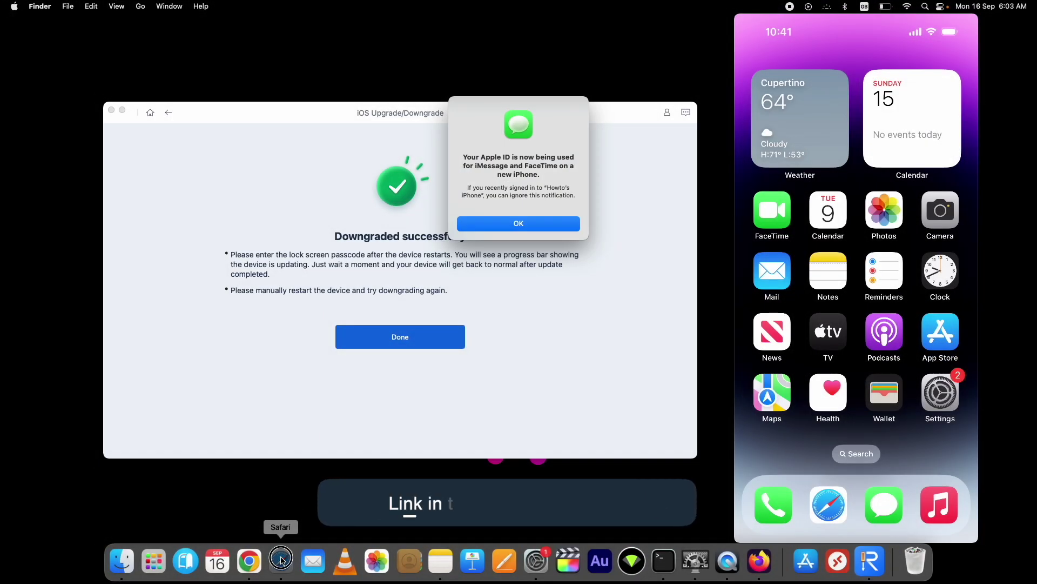
{"action": "scroll", "coordinate": [7, 241], "scroll_direction": "down", "scroll_amount": 3}
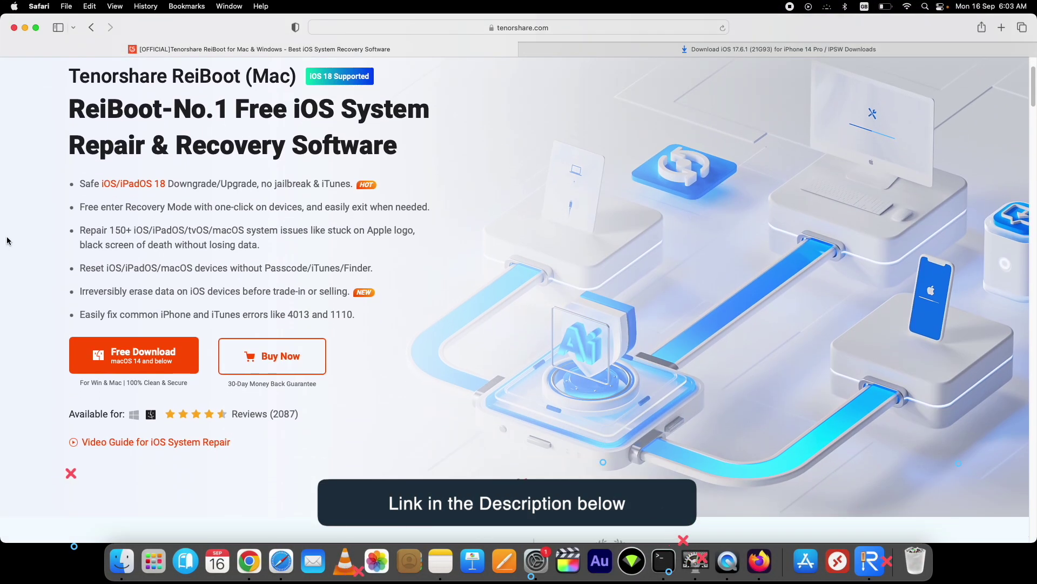